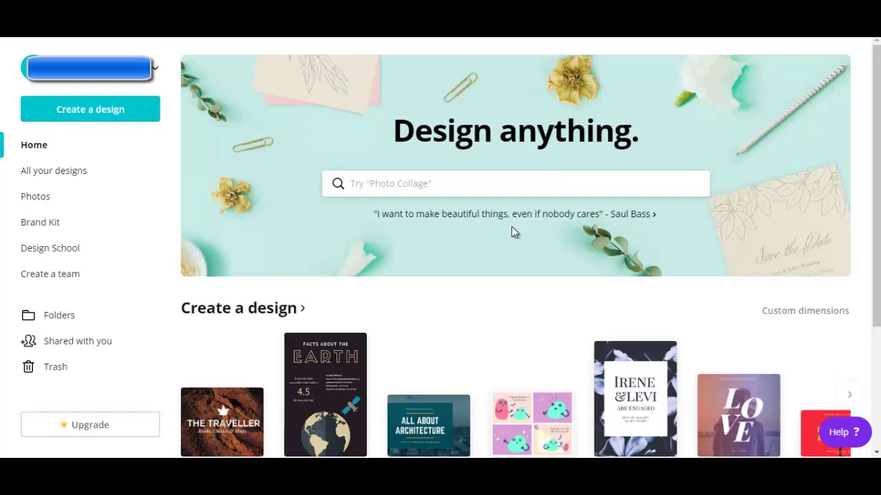
# Open Create a design and scroll down to the Ads design sizes.
pyautogui.click(242, 309)
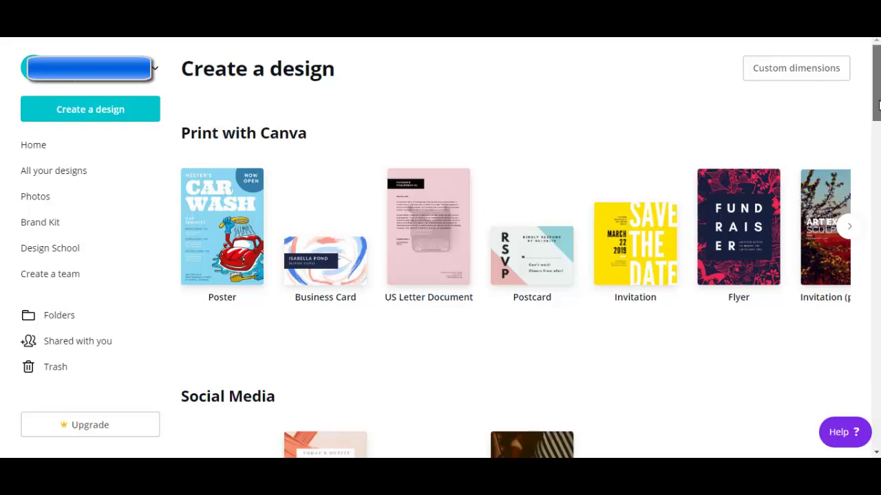
pyautogui.moveTo(878, 103); pyautogui.dragTo(877, 423)
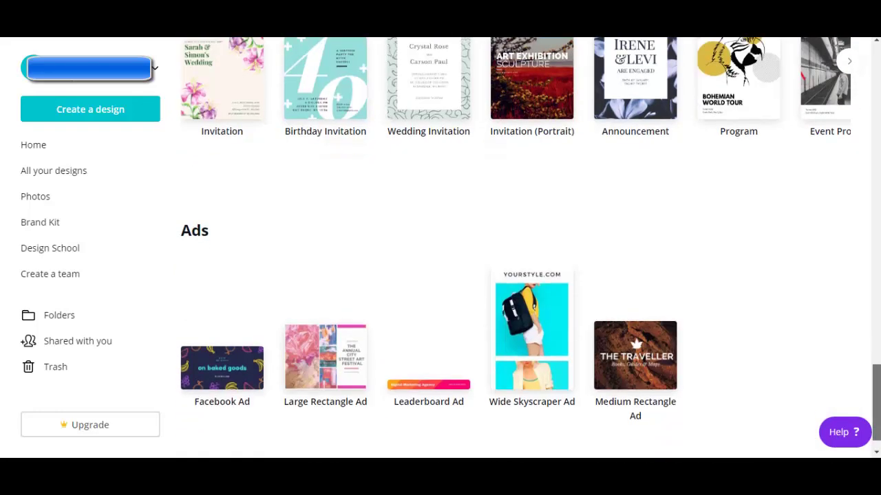
# Start a Medium Rectangle Ad and apply the MerriLife Co. retirement-trips template.
pyautogui.click(636, 369)
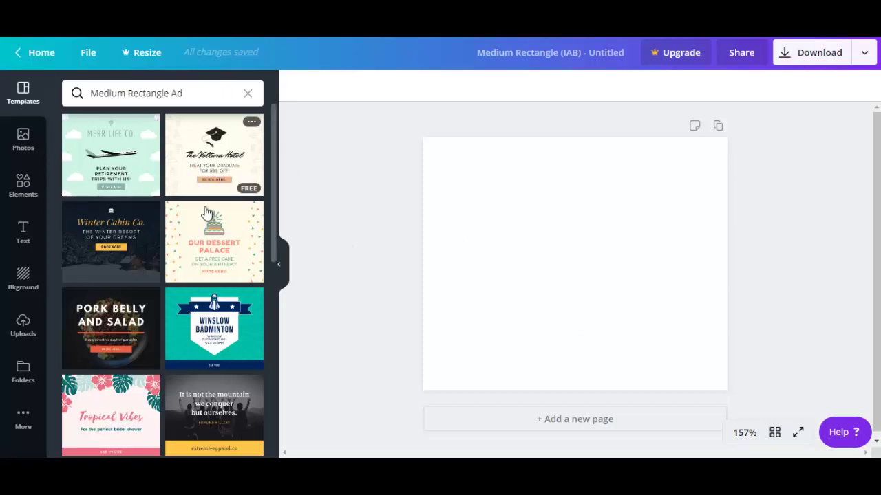
pyautogui.click(110, 177)
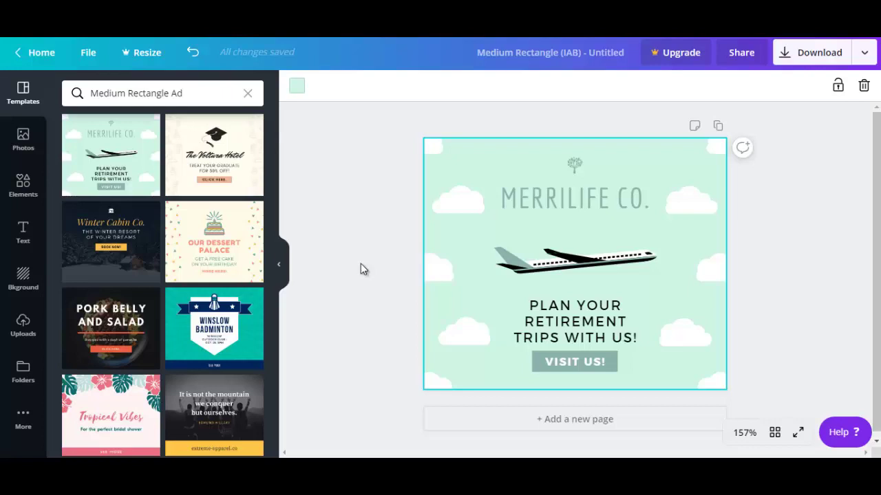
# Change the heading to 'DEMO CO.' in red at font size 14.
pyautogui.click(595, 220)
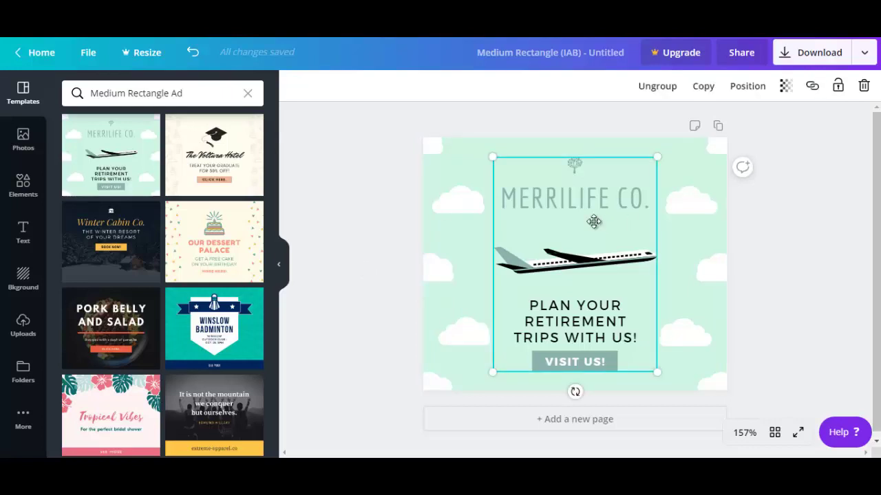
pyautogui.doubleClick(559, 204)
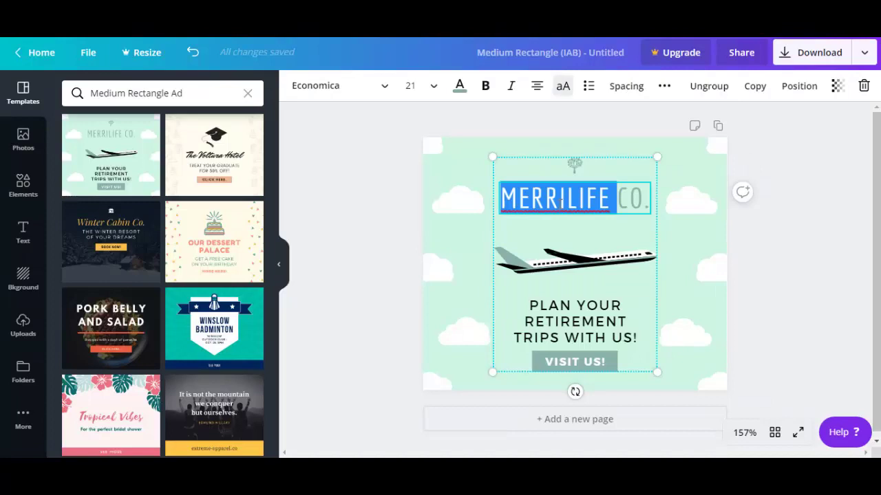
pyautogui.write('DEMO')
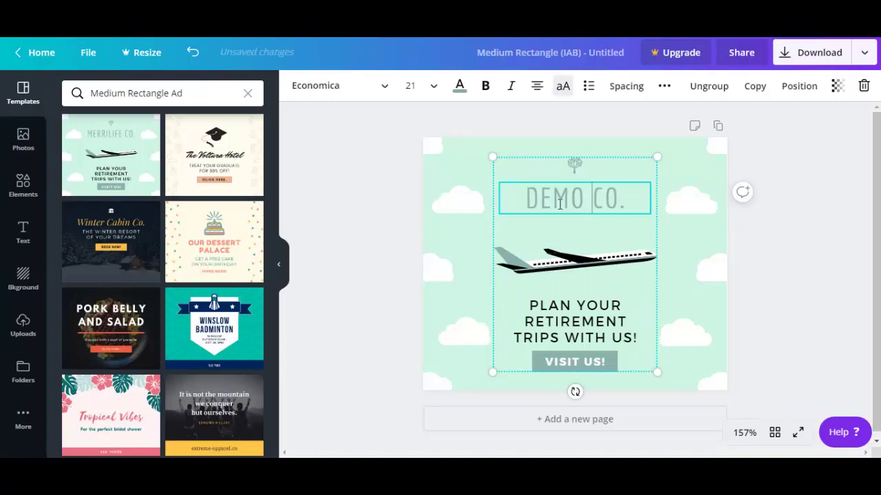
pyautogui.click(435, 91)
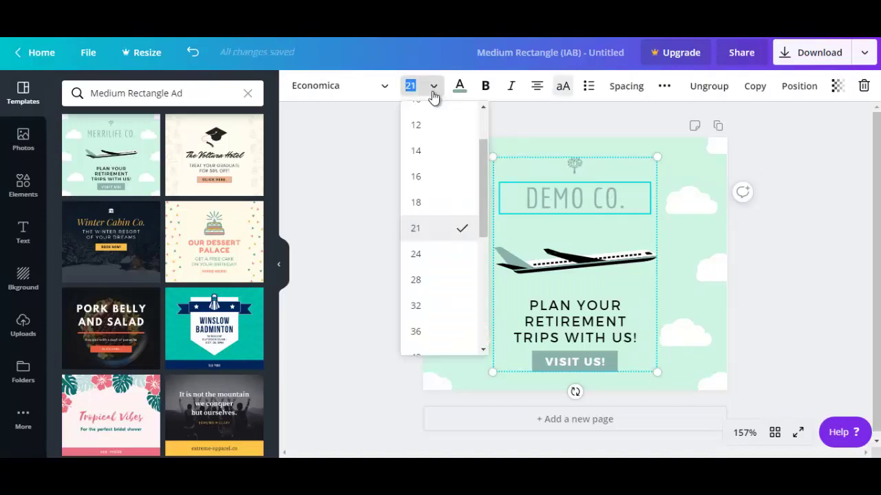
pyautogui.click(425, 154)
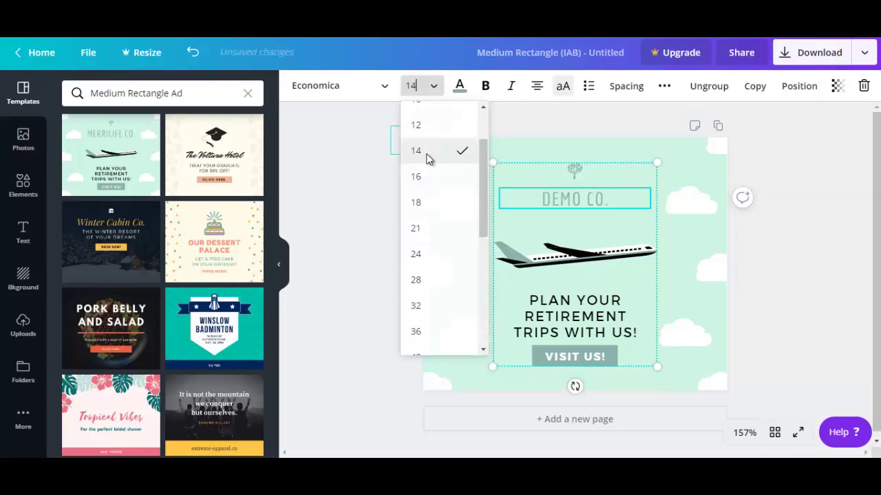
pyautogui.click(460, 88)
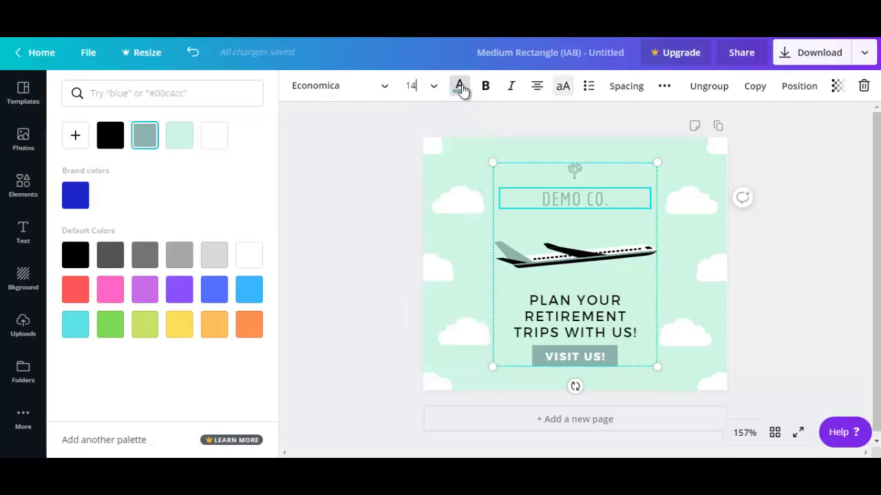
pyautogui.click(75, 289)
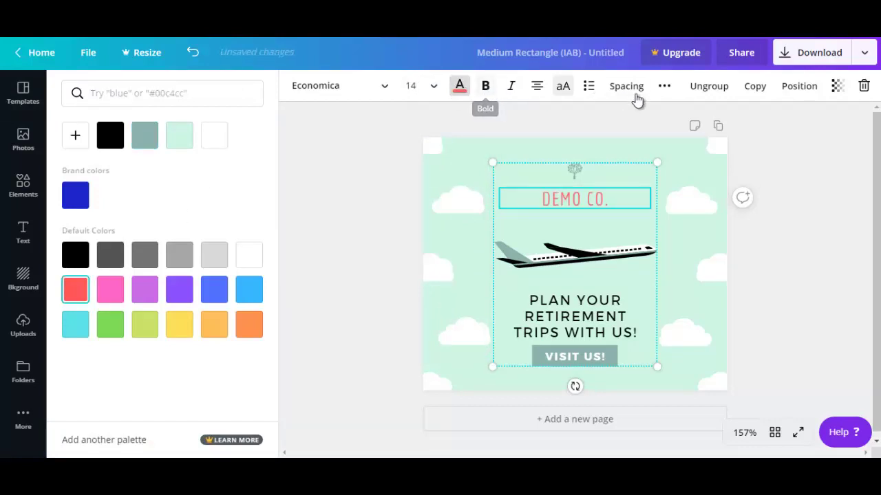
pyautogui.press('Escape')
# Nudge the DEMO CO. group slightly left and down.
pyautogui.click(472, 226)
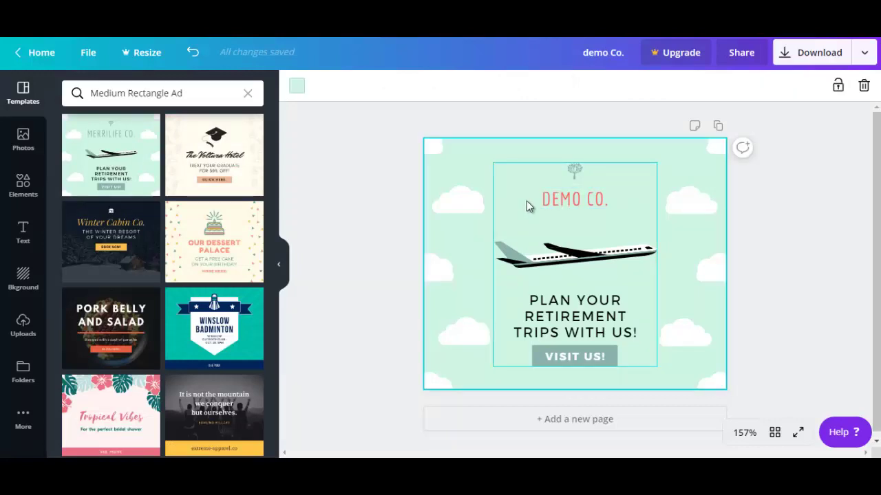
pyautogui.click(531, 199)
pyautogui.moveTo(530, 199)
pyautogui.mouseDown()
pyautogui.moveTo(528, 186)
pyautogui.moveTo(526, 200)
pyautogui.mouseUp()
# Delete the top-right cloud beside the heading.
pyautogui.click(681, 185)
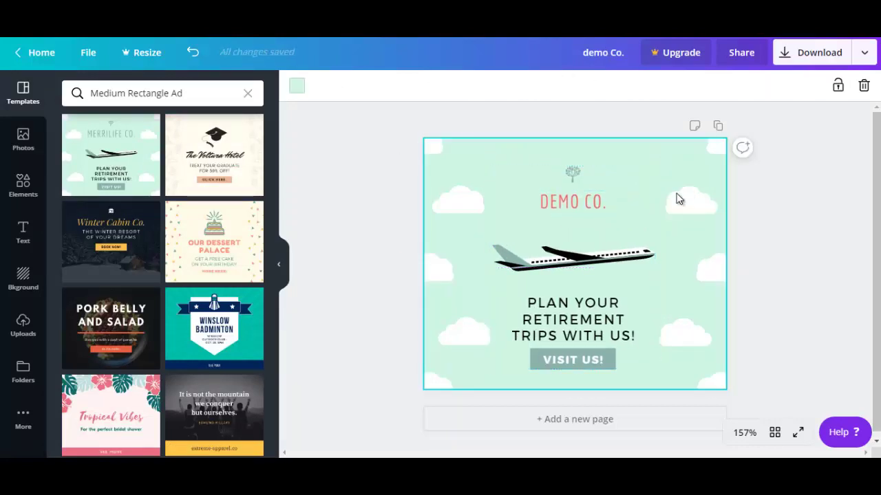
pyautogui.click(677, 199)
pyautogui.moveTo(676, 198)
pyautogui.mouseDown()
pyautogui.moveTo(713, 276)
pyautogui.moveTo(689, 201)
pyautogui.mouseUp()
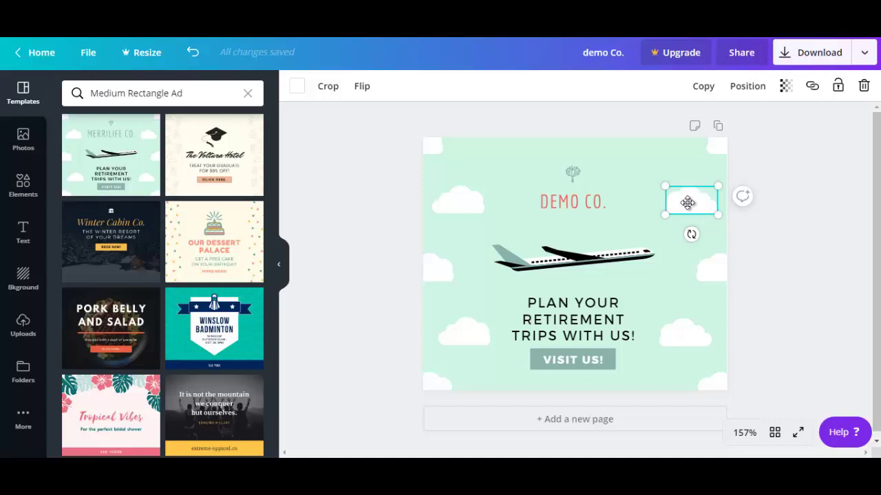
pyautogui.click(863, 87)
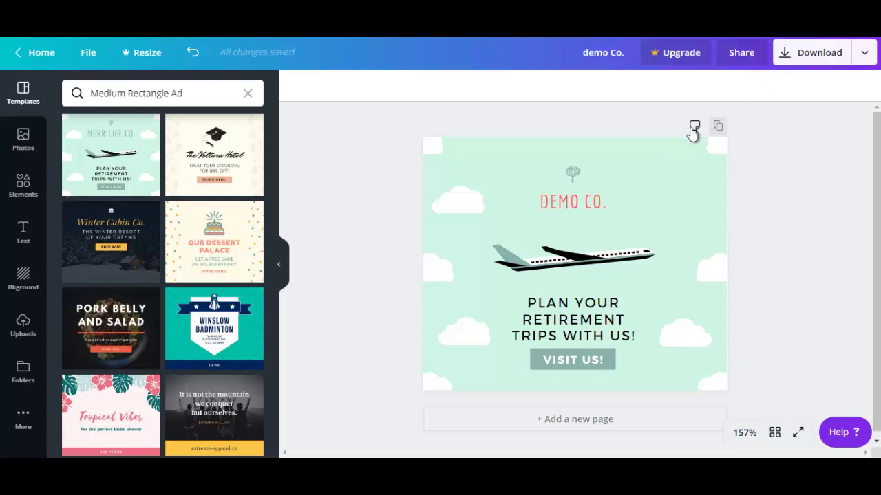
# Mirror the airplane horizontally after trying and undoing a vertical flip.
pyautogui.click(564, 268)
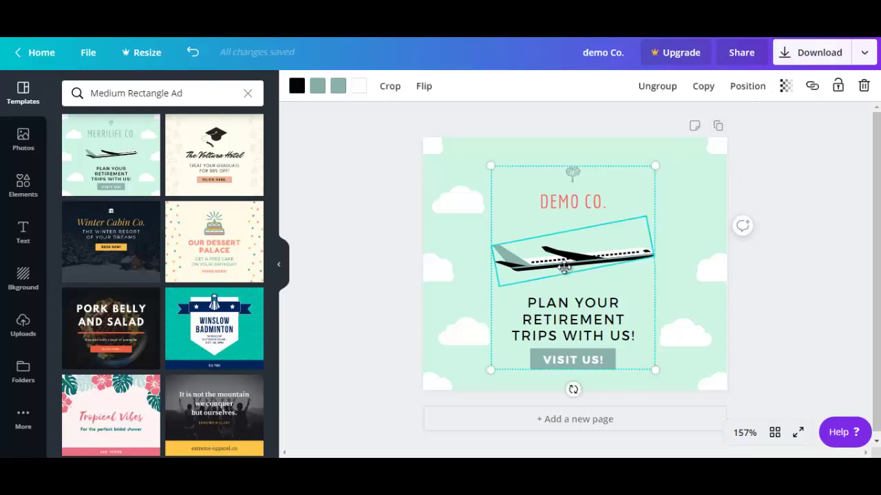
pyautogui.click(423, 89)
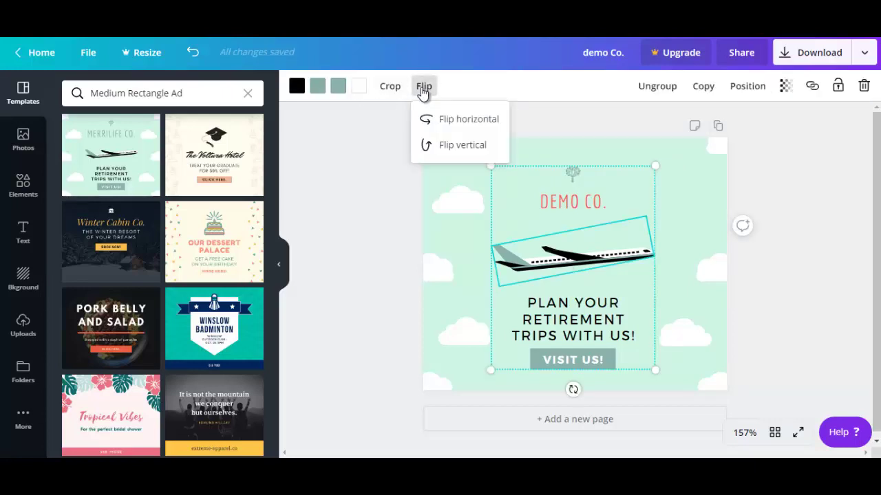
pyautogui.click(474, 153)
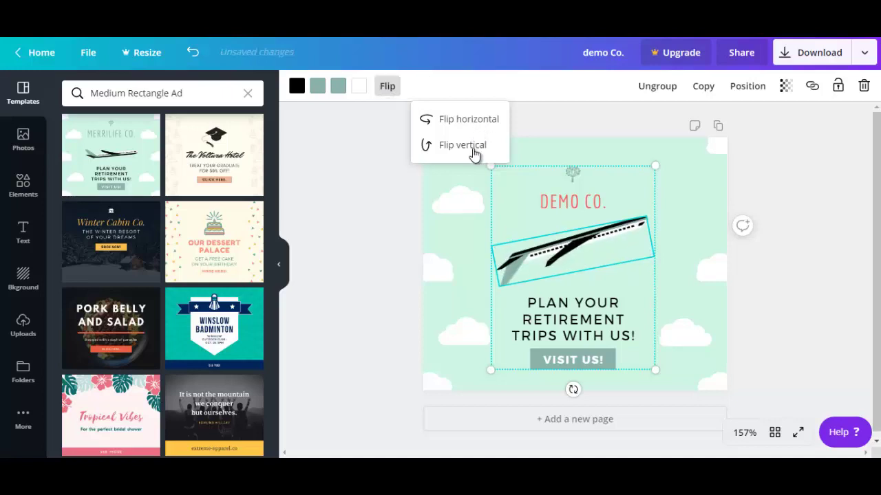
pyautogui.click(474, 152)
pyautogui.click(475, 128)
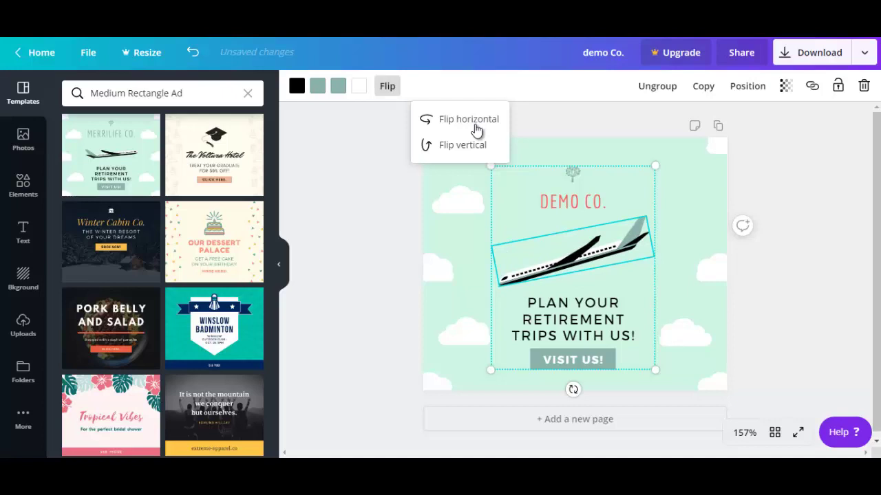
pyautogui.click(541, 309)
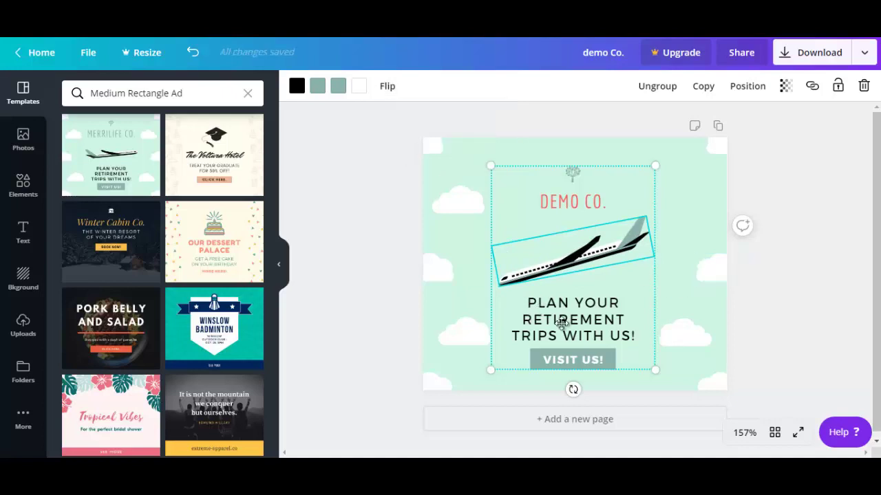
pyautogui.click(562, 323)
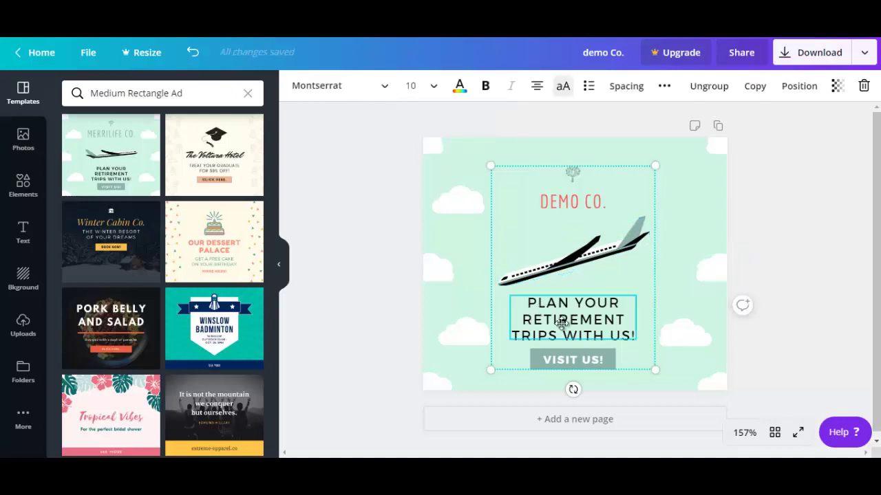
pyautogui.click(562, 359)
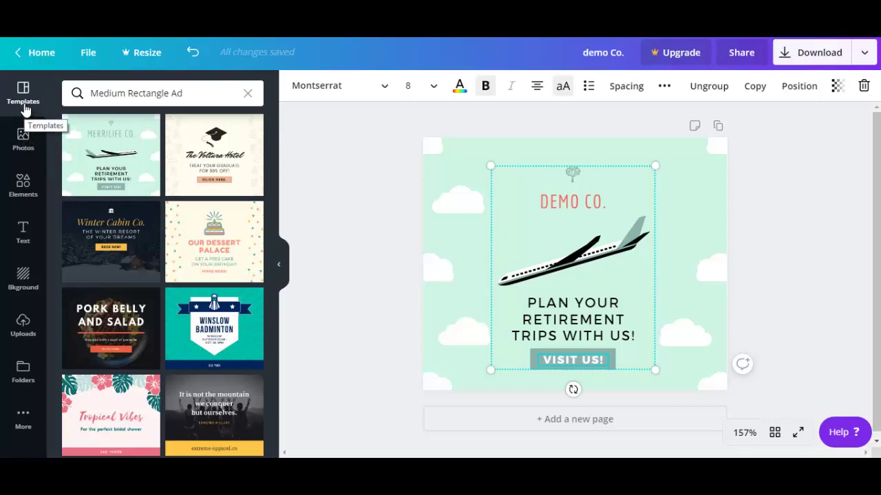
# Add the pineapple-on-the-beach photo and shrink it to about 66×44 at the lower right.
pyautogui.click(24, 146)
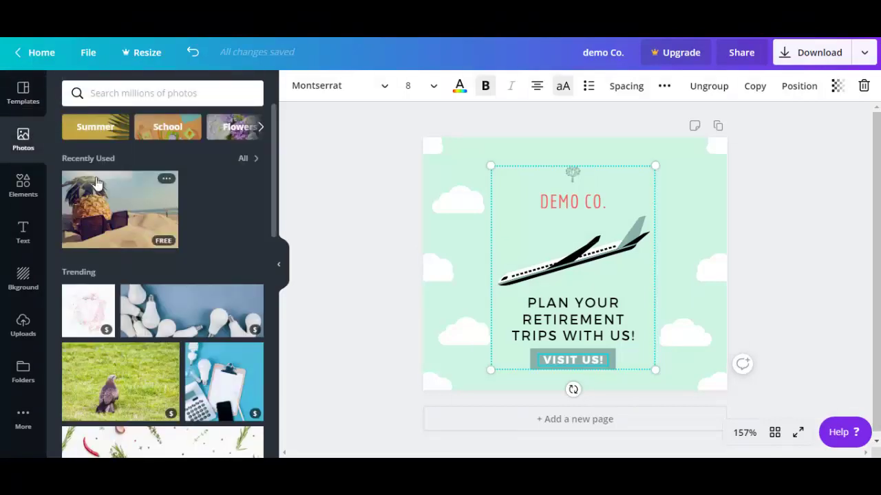
pyautogui.moveTo(272, 208); pyautogui.dragTo(234, 182)
pyautogui.moveTo(272, 220); pyautogui.dragTo(256, 179)
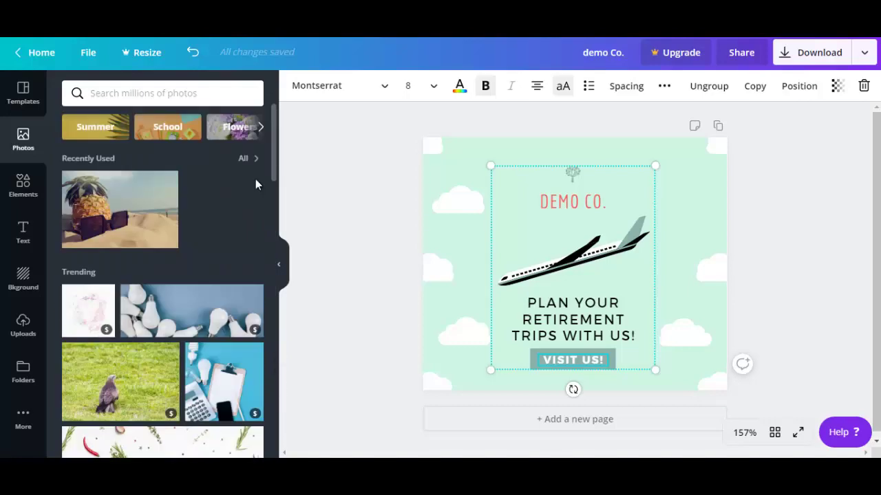
pyautogui.click(105, 214)
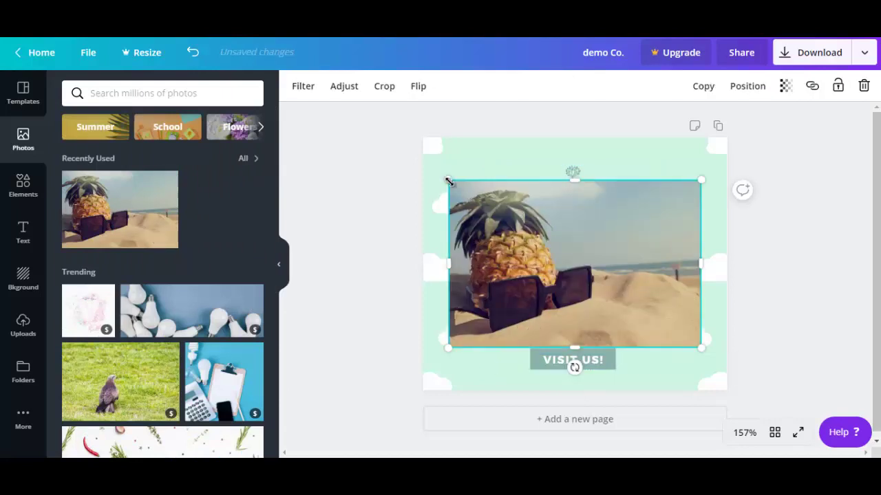
pyautogui.moveTo(447, 181); pyautogui.dragTo(640, 300)
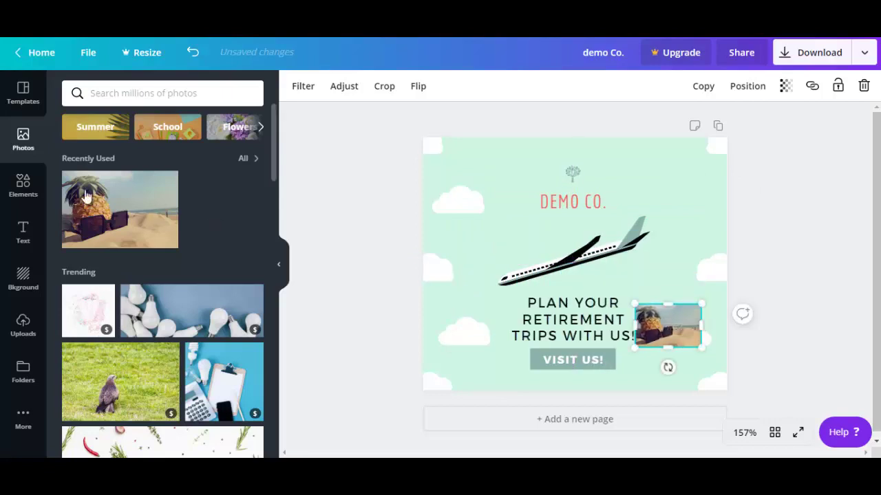
# Add a heart graphic from Elements, then delete it again.
pyautogui.click(23, 187)
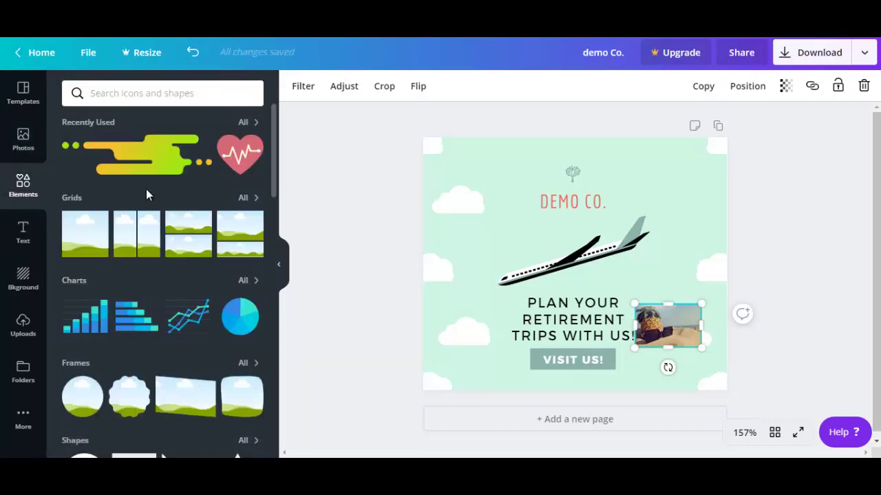
pyautogui.click(249, 158)
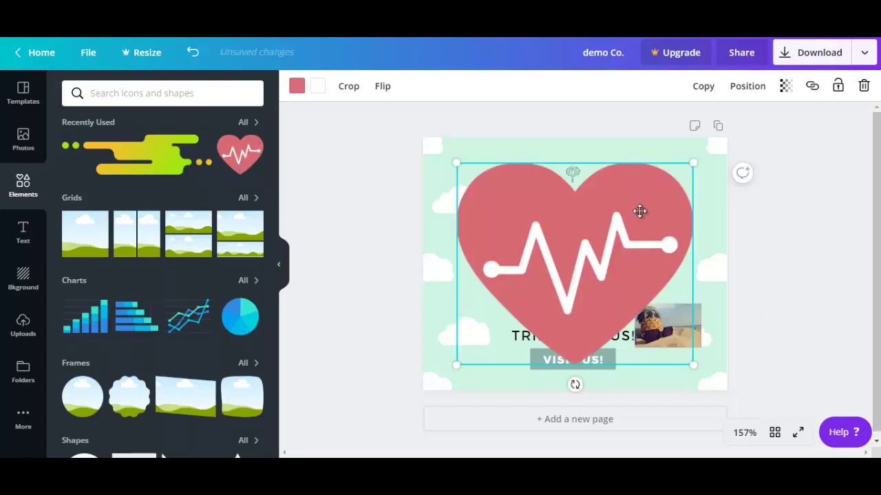
pyautogui.click(866, 91)
# Add a thin white line and place it across the PLAN YOUR text.
pyautogui.scroll(-6, 269, 193)
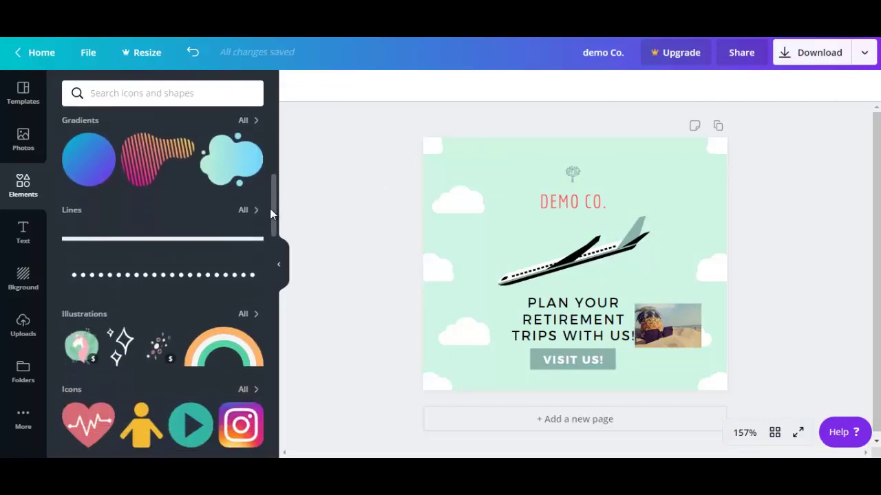
pyautogui.click(86, 246)
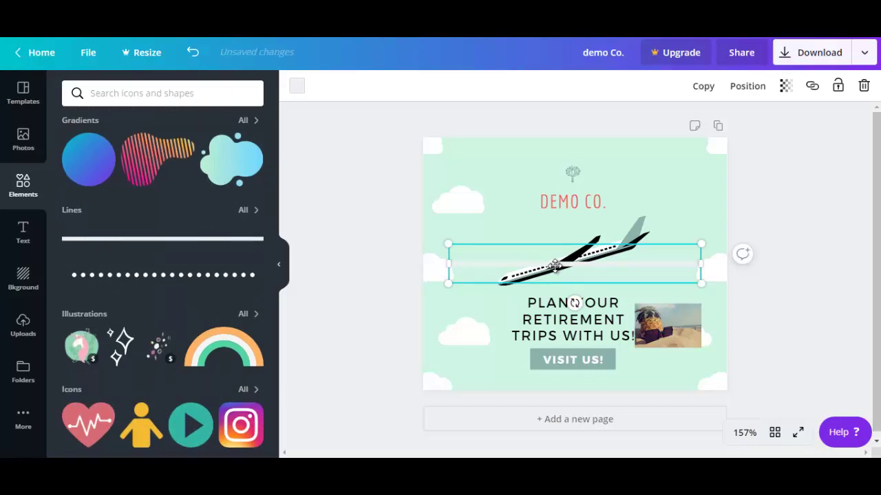
pyautogui.moveTo(554, 266); pyautogui.dragTo(548, 319)
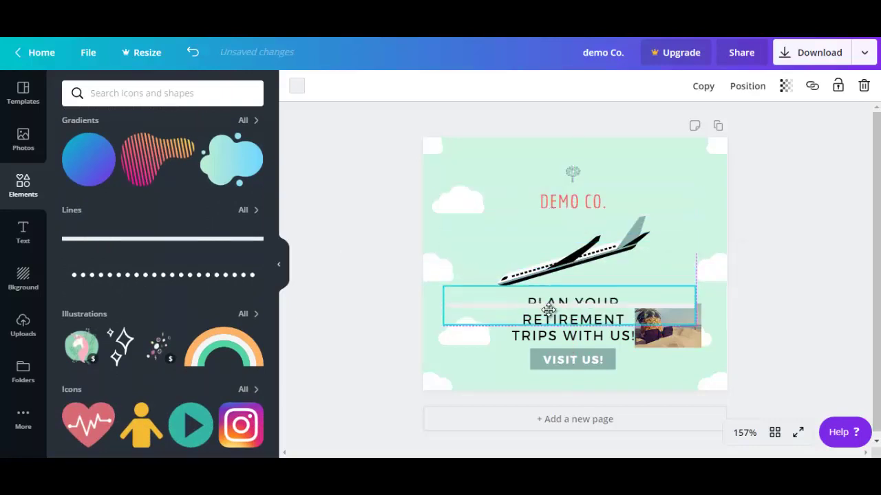
# Add a new heading reading 'demo' over the airplane.
pyautogui.click(23, 234)
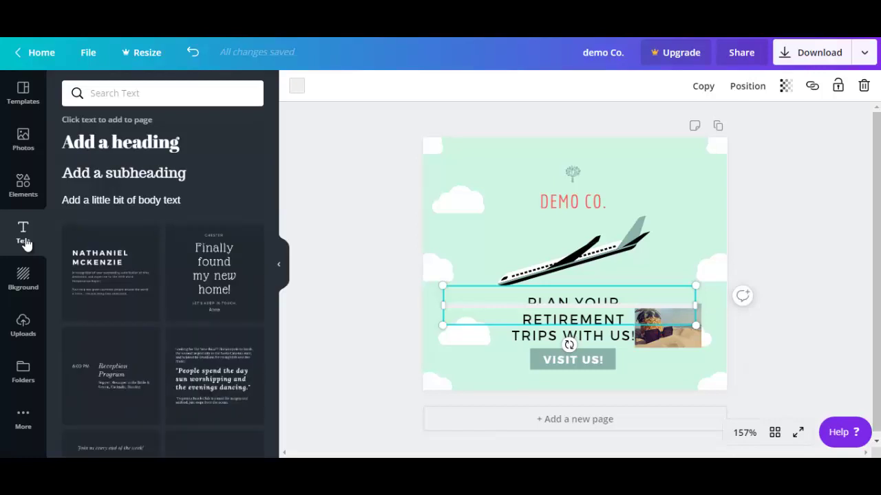
pyautogui.click(144, 146)
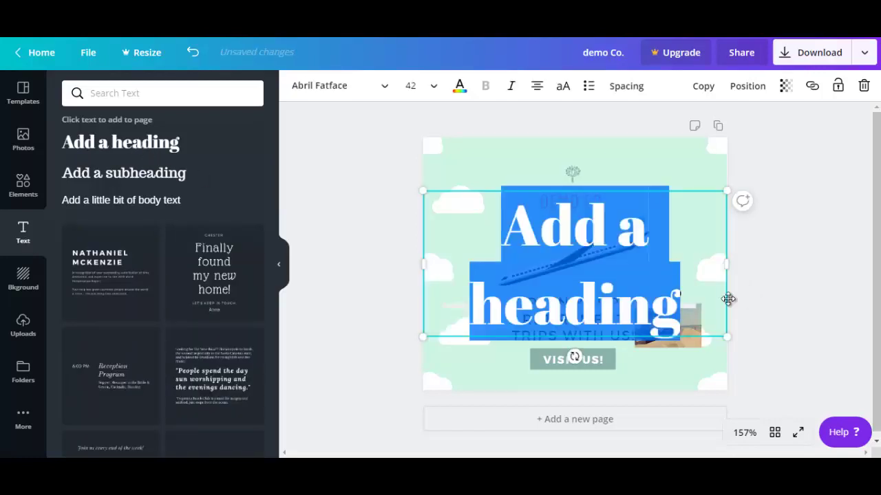
pyautogui.click(548, 257)
pyautogui.moveTo(515, 230); pyautogui.dragTo(675, 302)
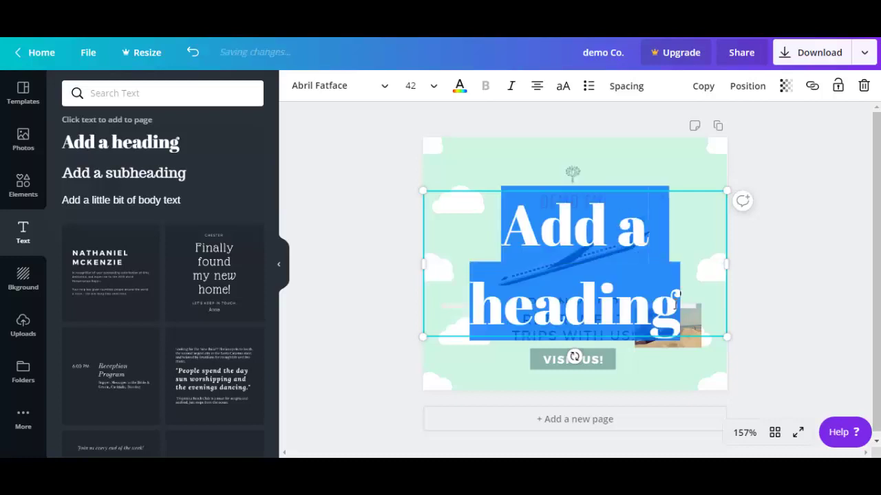
pyautogui.write('demo')
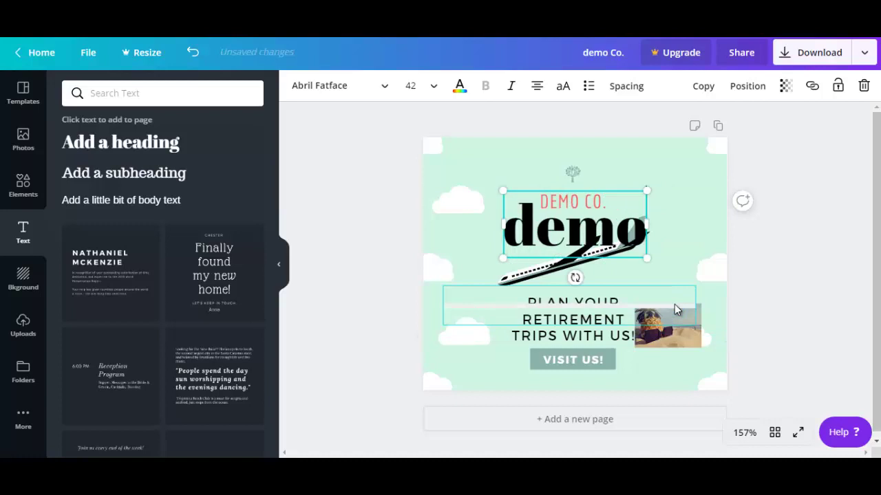
pyautogui.click(474, 241)
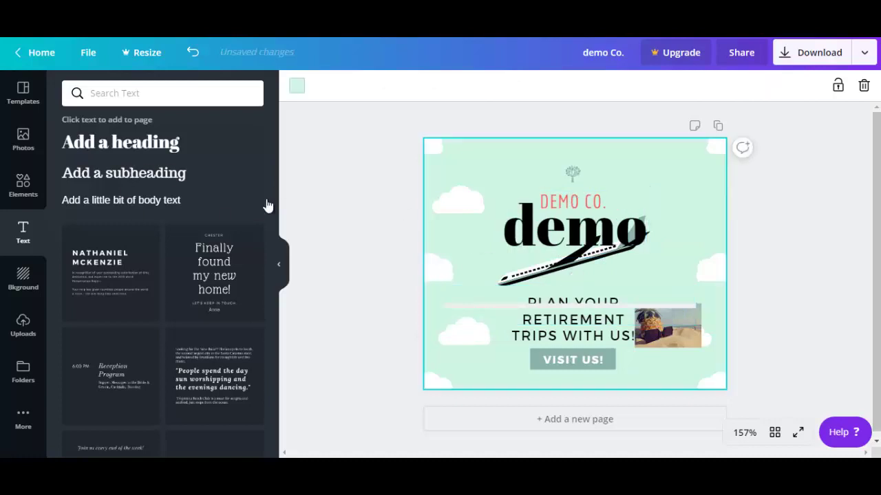
# Add the 'Finally found my new home!' text design, then delete its main text.
pyautogui.click(219, 277)
pyautogui.scroll(-2, 218, 276)
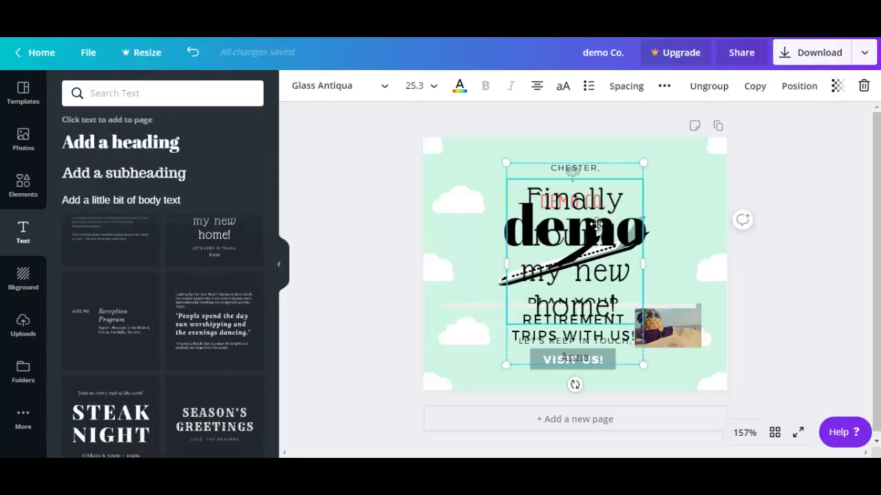
pyautogui.click(864, 85)
pyautogui.click(830, 119)
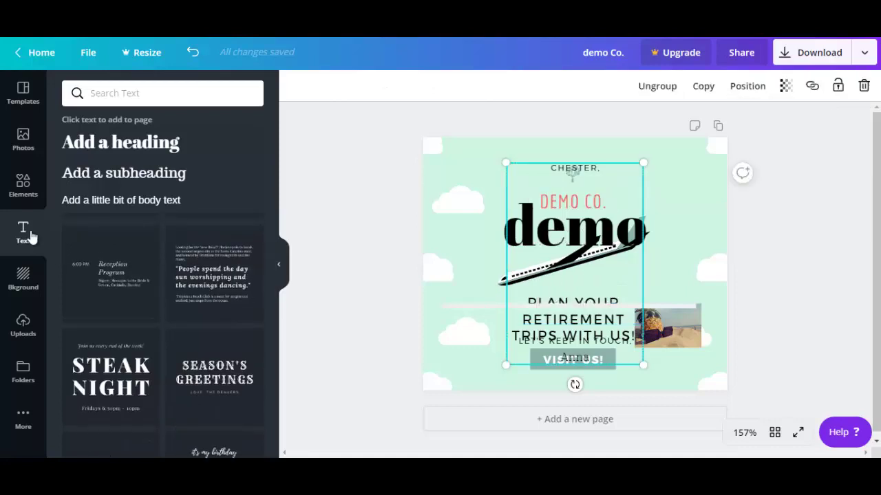
# Set the page background to the starry night-sky photo with mountains.
pyautogui.click(24, 282)
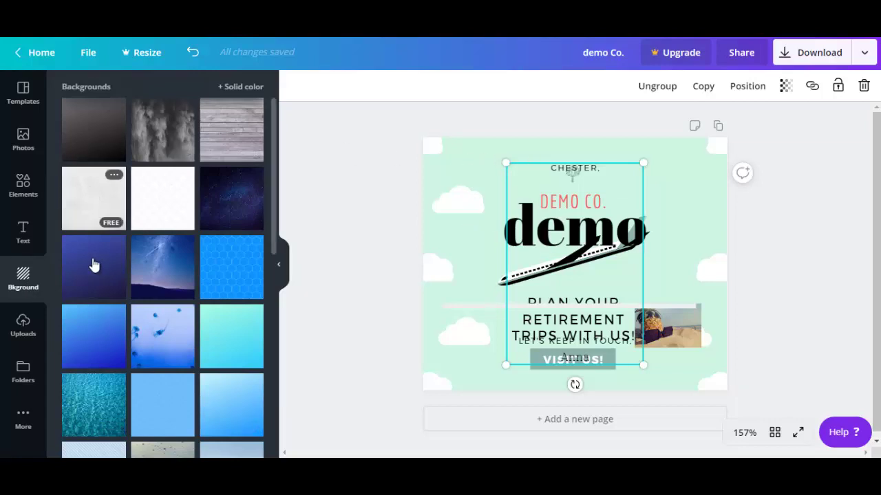
pyautogui.click(175, 262)
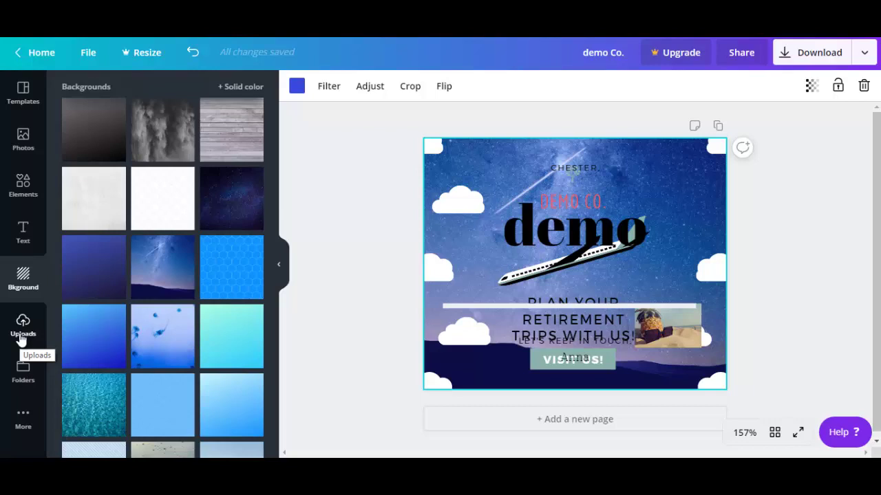
# Check Folders, then browse the More apps list down to GIPHY.
pyautogui.click(23, 372)
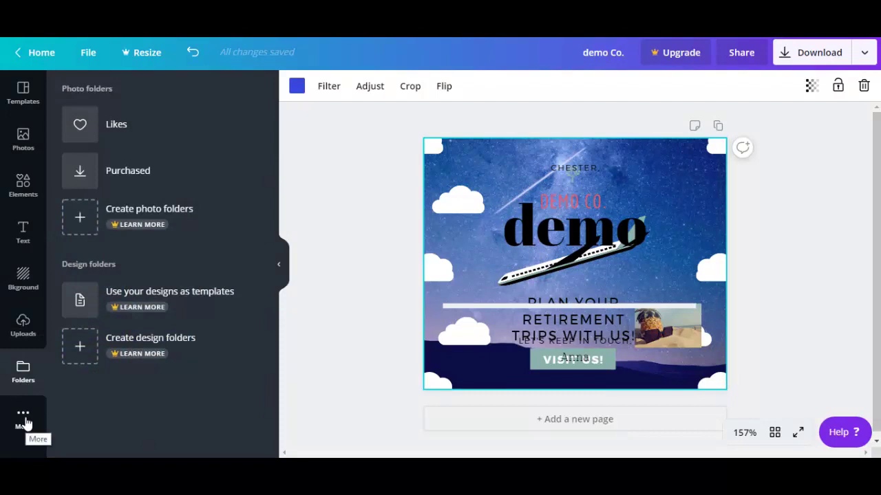
pyautogui.click(26, 432)
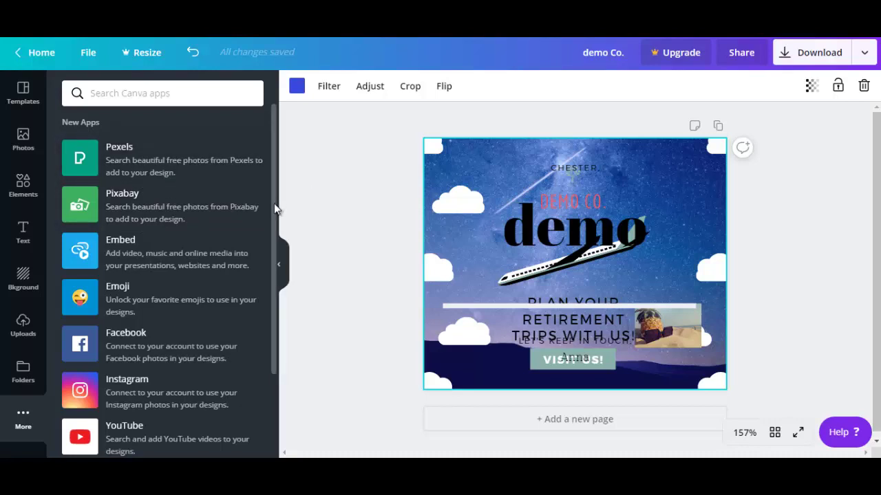
pyautogui.moveTo(274, 203); pyautogui.dragTo(270, 239)
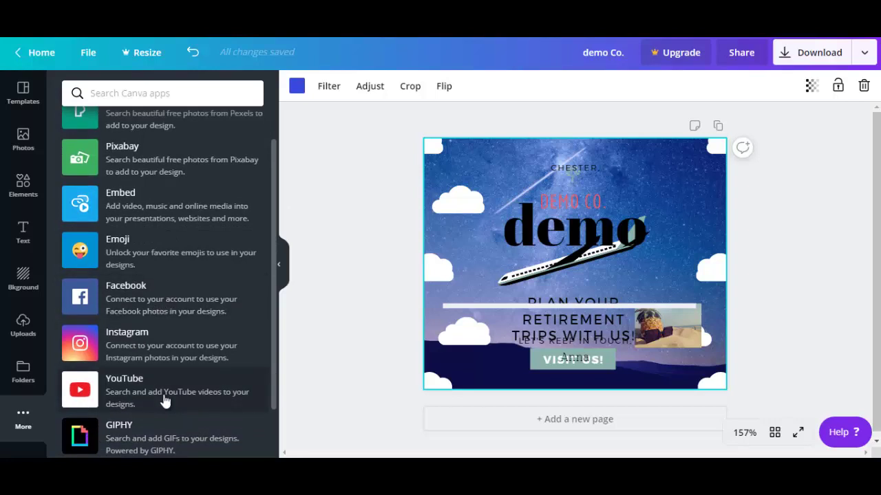
pyautogui.moveTo(260, 234); pyautogui.dragTo(242, 285)
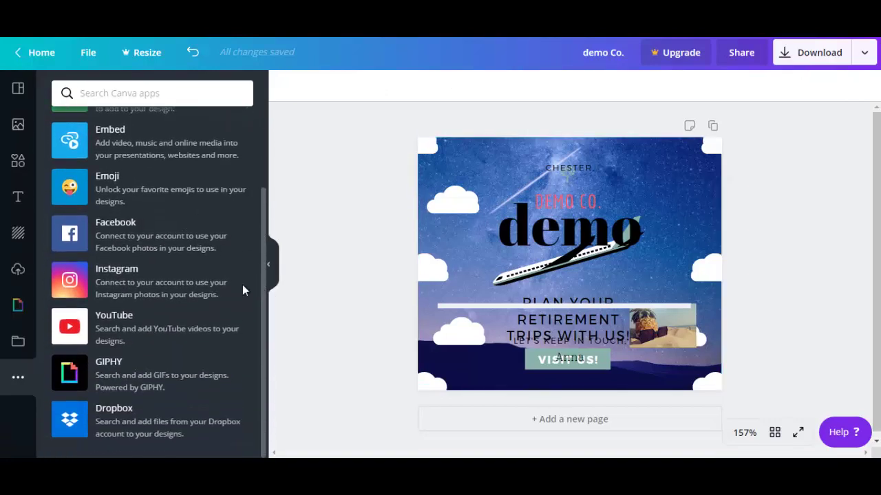
# Add the penguin GIF from the GIPHY library to the page.
pyautogui.click(114, 380)
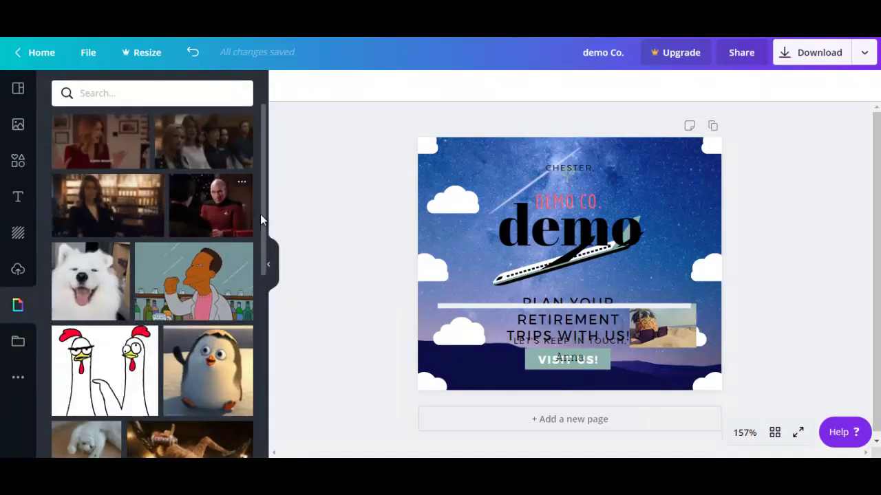
pyautogui.moveTo(264, 223); pyautogui.dragTo(262, 274)
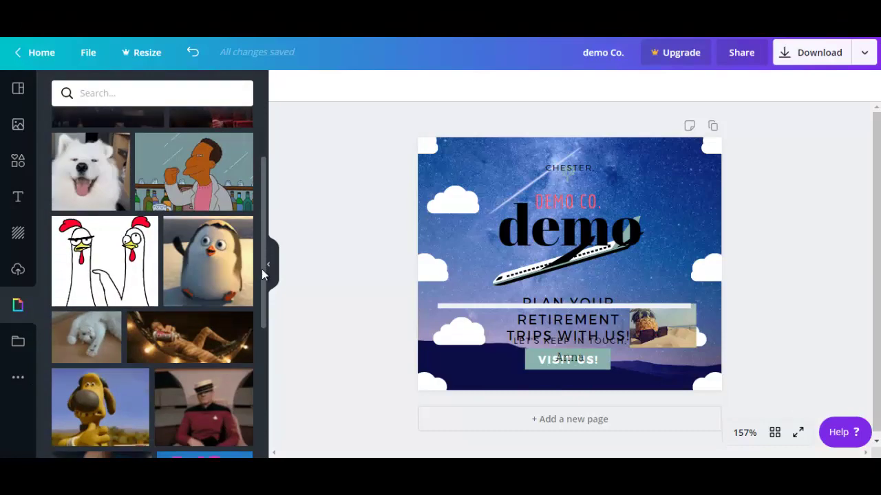
pyautogui.click(220, 266)
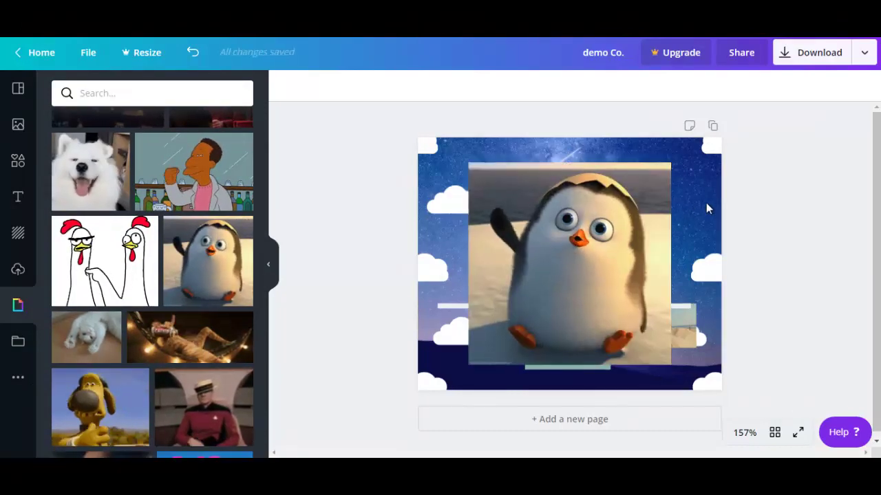
# Shrink the penguin GIF to 82×82 and move it to the lower left beside the RETIREMENT text.
pyautogui.click(664, 167)
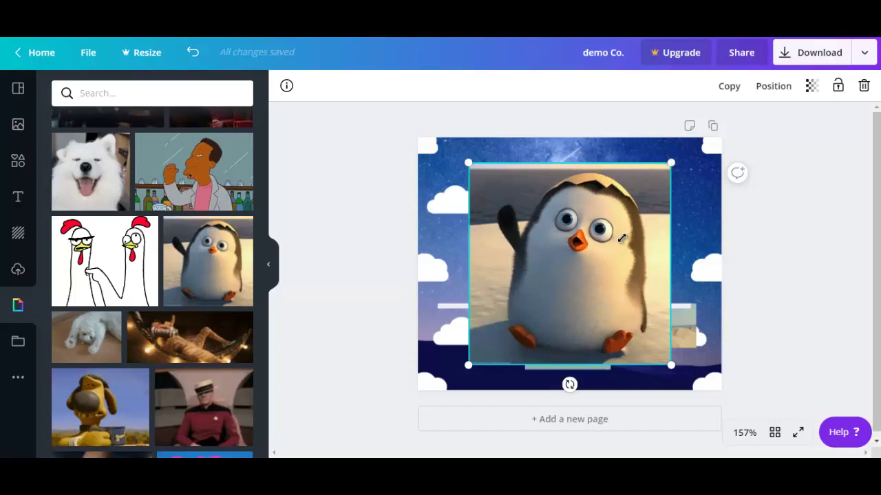
pyautogui.moveTo(621, 238); pyautogui.dragTo(579, 307)
pyautogui.moveTo(524, 311); pyautogui.dragTo(483, 305)
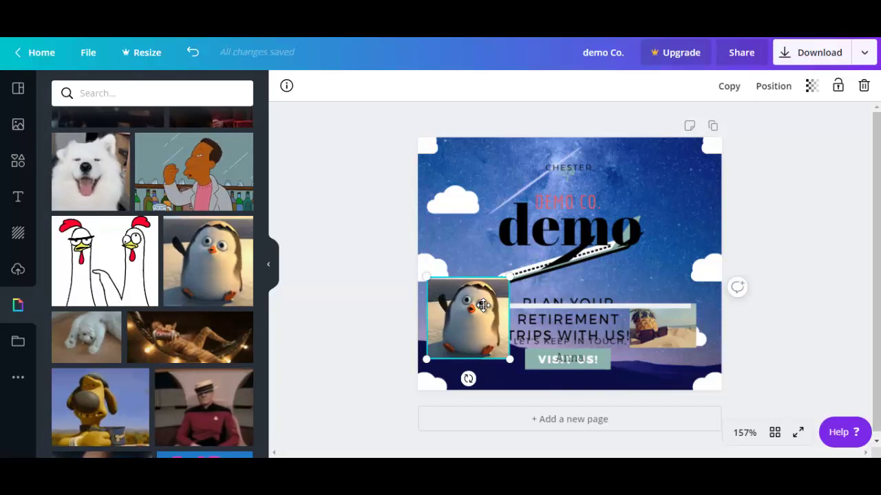